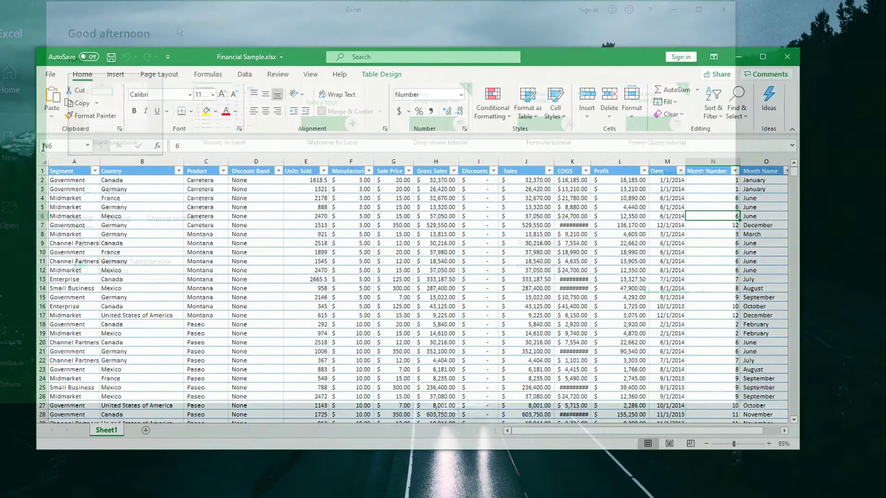
# - Bring up the Save category of Excel Options to review the AutoRecover settings
pyautogui.click(48, 75)
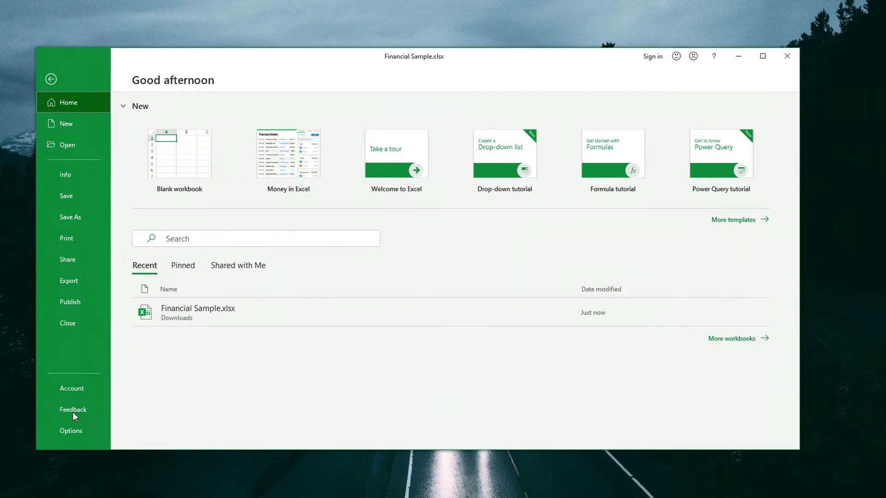
pyautogui.click(77, 434)
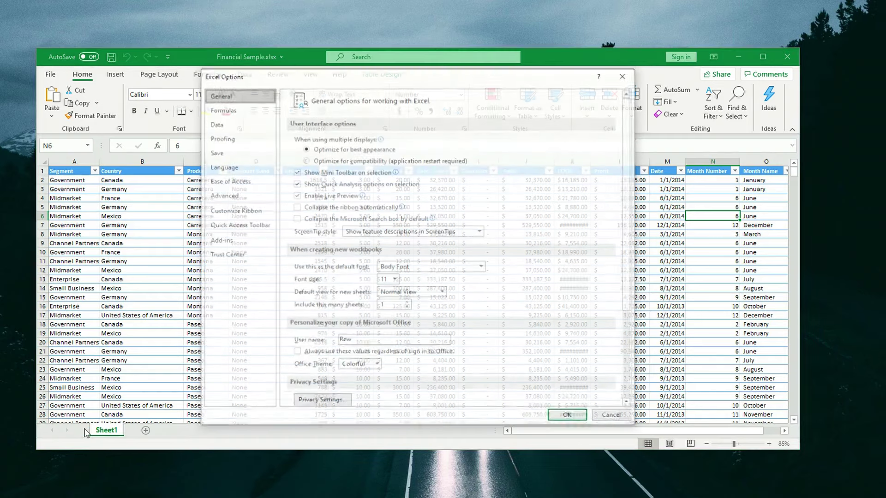
pyautogui.click(241, 151)
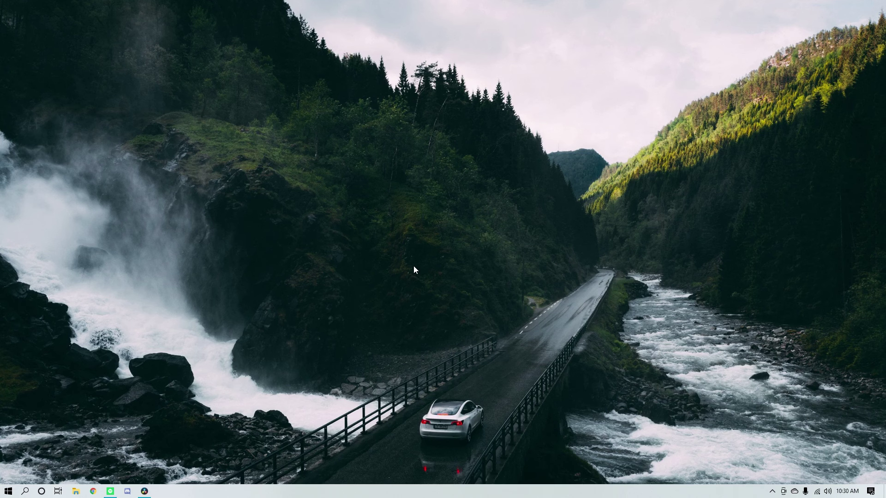
# - Launch Excel from Windows search and open the Work week schedule workbook
pyautogui.click(24, 491)
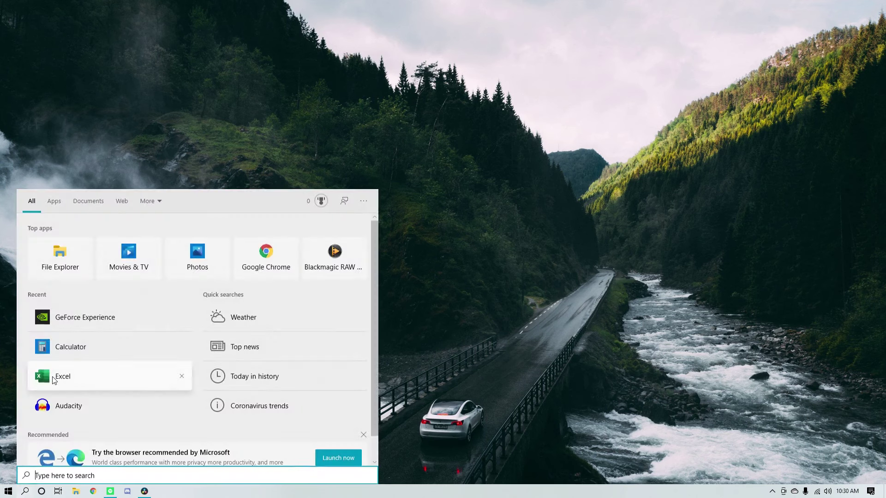
pyautogui.write('excel')
pyautogui.click(65, 249)
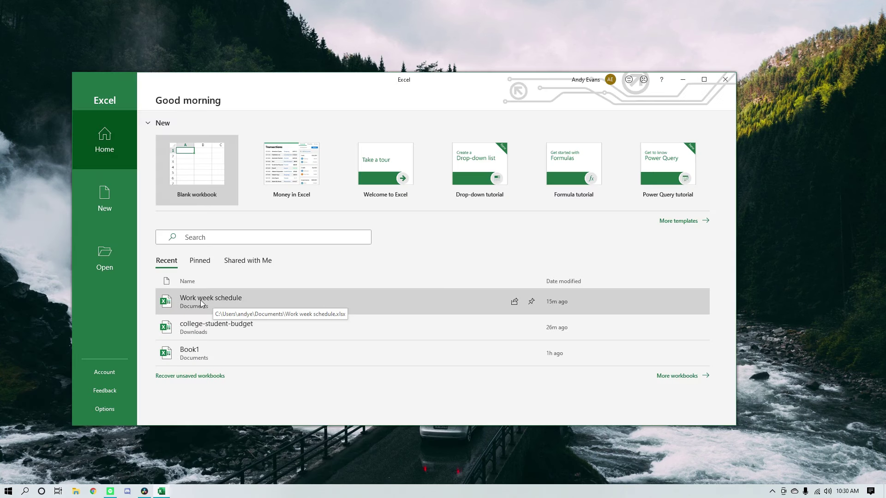
pyautogui.click(202, 304)
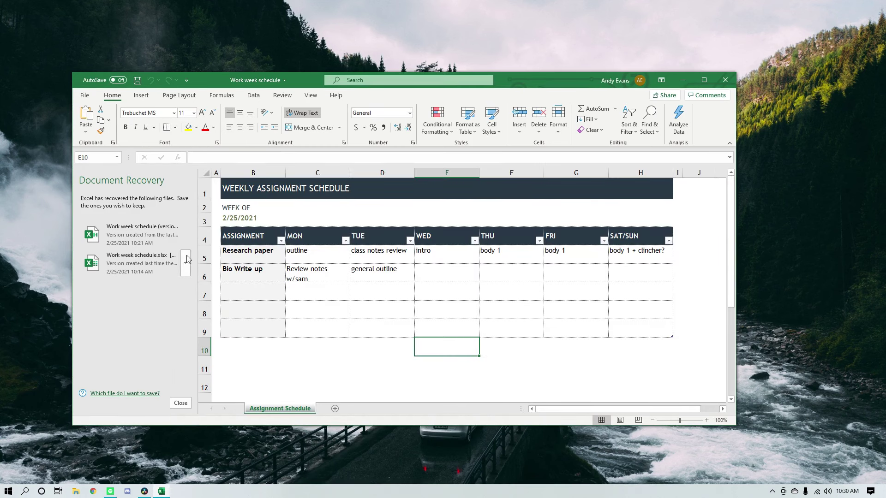
# - Open the AutoRecovered schedule version and select the MATH TEST row, B7 to E7
pyautogui.click(124, 229)
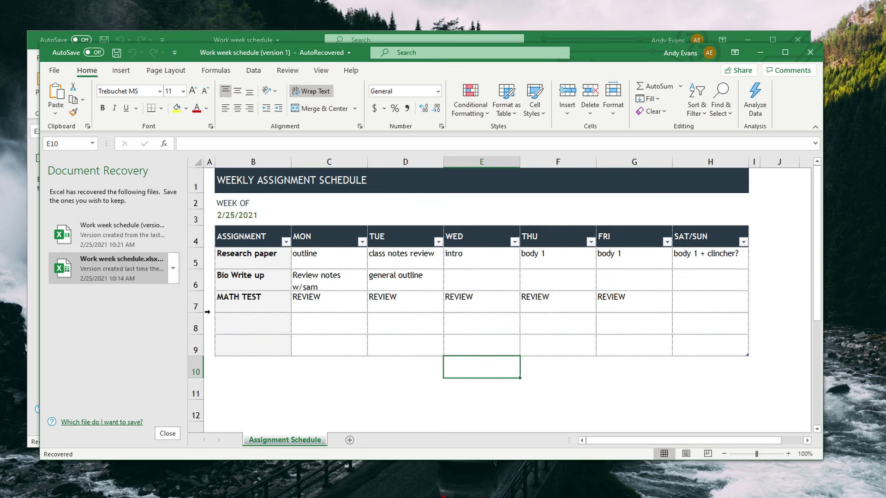
pyautogui.click(277, 312)
pyautogui.moveTo(277, 312); pyautogui.dragTo(530, 310)
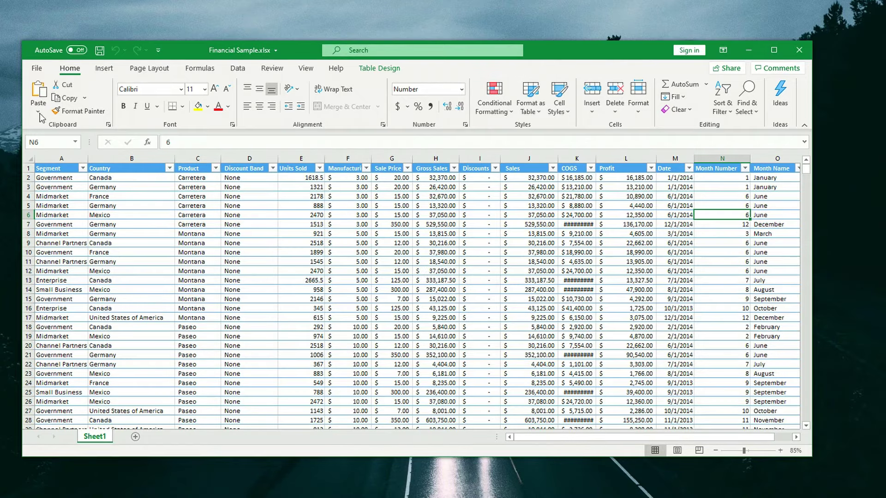
# - Show the Save category of Excel Options again
pyautogui.click(41, 71)
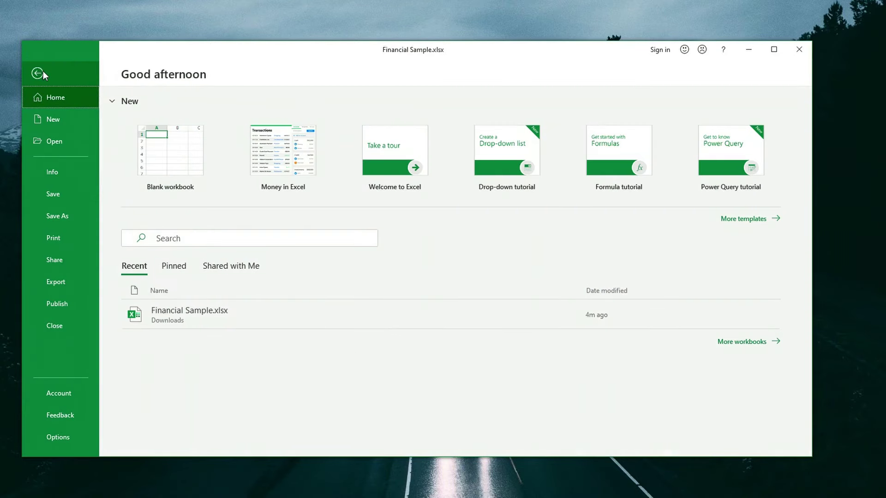
pyautogui.click(47, 434)
pyautogui.click(219, 152)
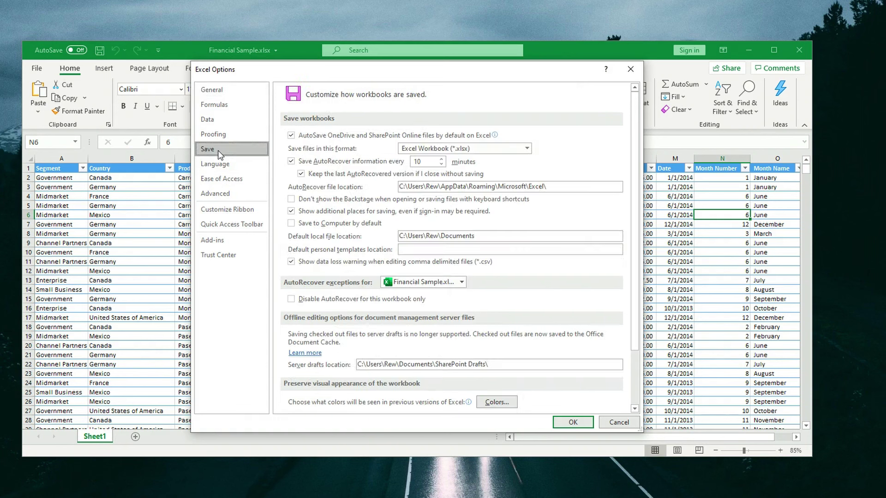
# - Copy the AutoRecover file location path and bring up a new File Explorer window
pyautogui.moveTo(400, 186); pyautogui.dragTo(551, 194)
pyautogui.rightClick(533, 190)
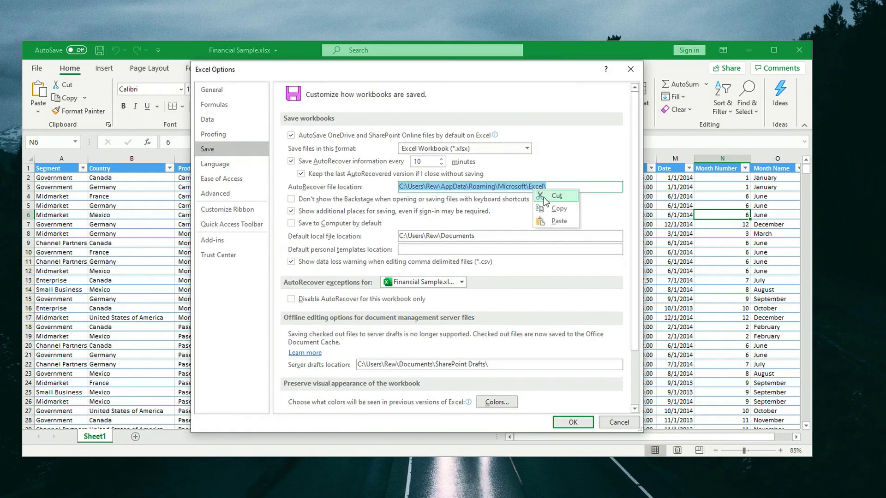
pyautogui.click(557, 209)
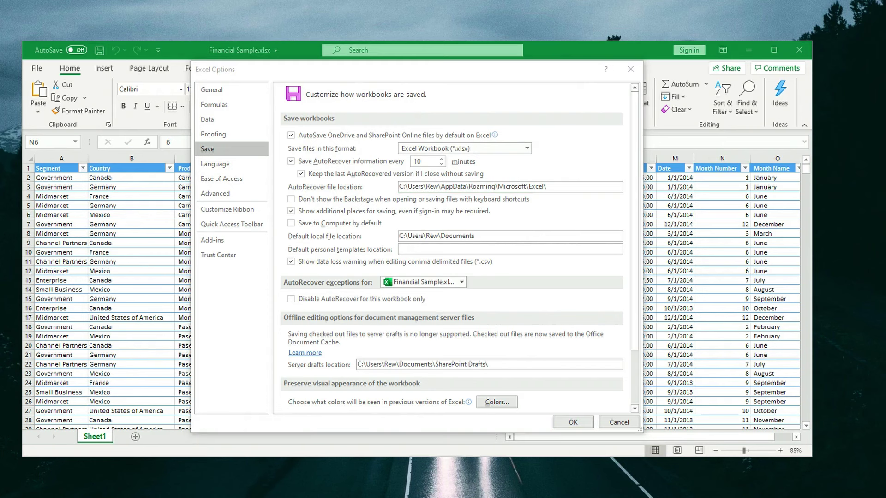
pyautogui.press('super+e')
# - Go to the pasted AutoRecover path and open the latest saved Financial Sample version
pyautogui.click(142, 440)
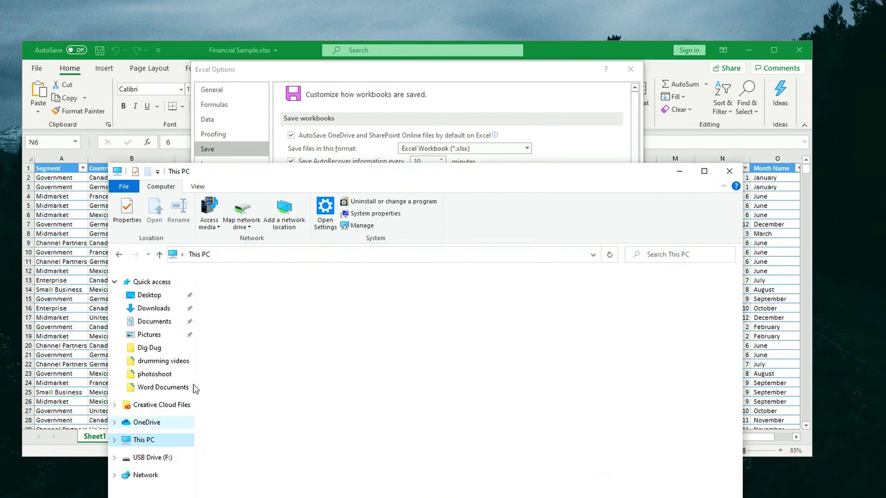
pyautogui.click(228, 255)
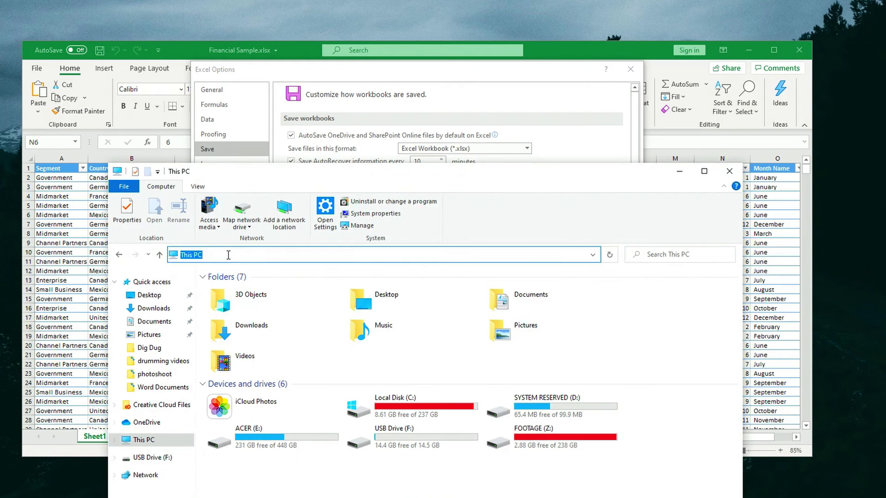
pyautogui.rightClick(228, 255)
pyautogui.click(261, 300)
pyautogui.hotkey('ctrl', 'a')
pyautogui.press('Return')
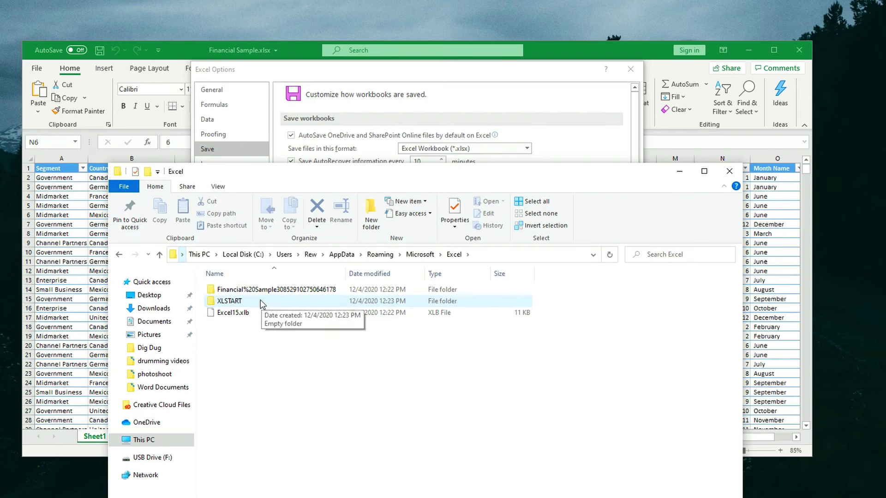
pyautogui.doubleClick(276, 291)
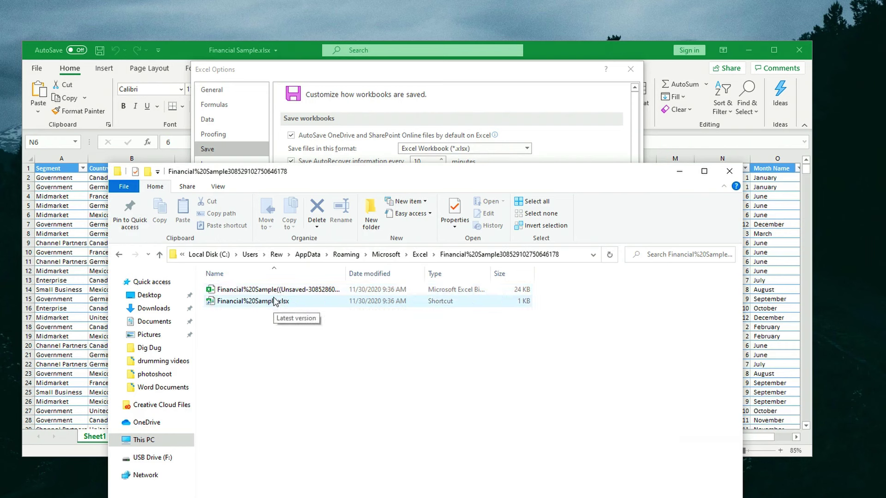
pyautogui.doubleClick(277, 301)
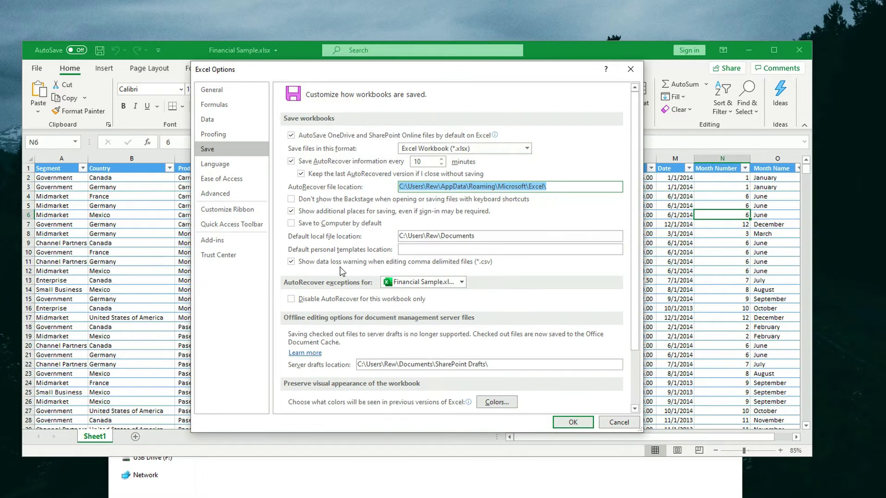
# - Close the Excel Options dialog to get back to the Financial Sample worksheet
pyautogui.click(631, 69)
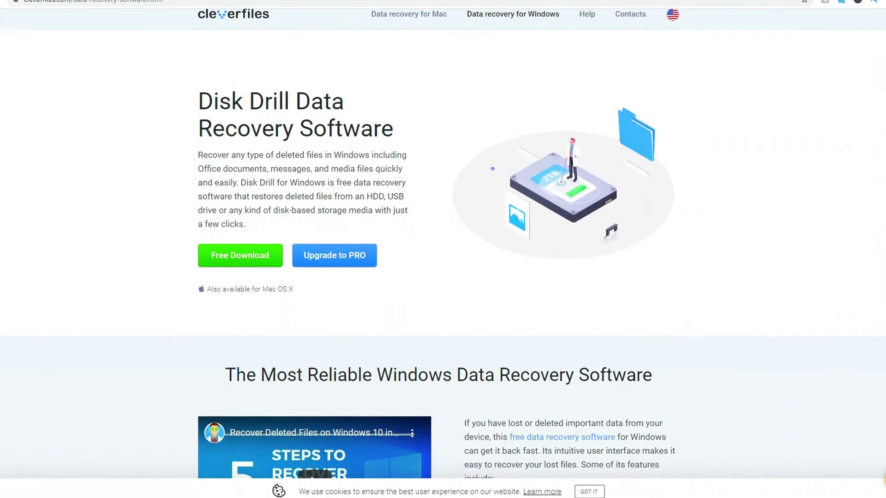
# - Scroll down the cleverfiles.com Disk Drill download page to read about the software
pyautogui.scroll(-1, 443, 249)
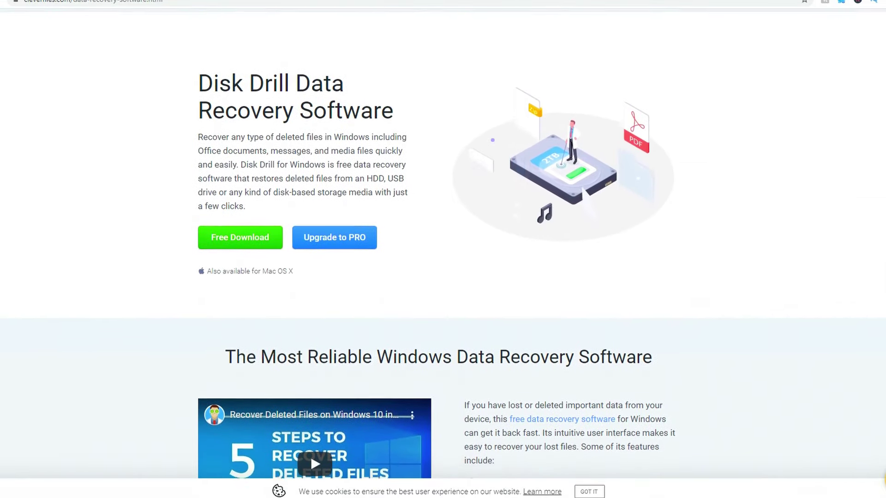
pyautogui.scroll(-1, 443, 249)
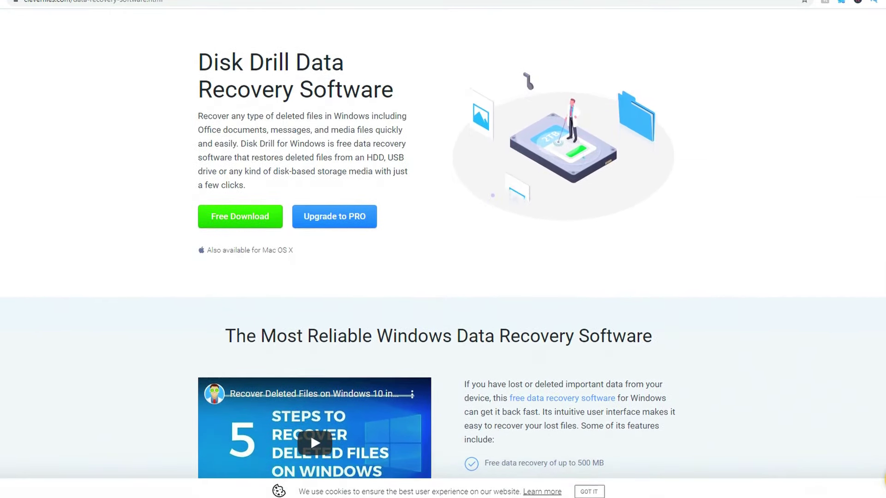
pyautogui.scroll(-1, 443, 249)
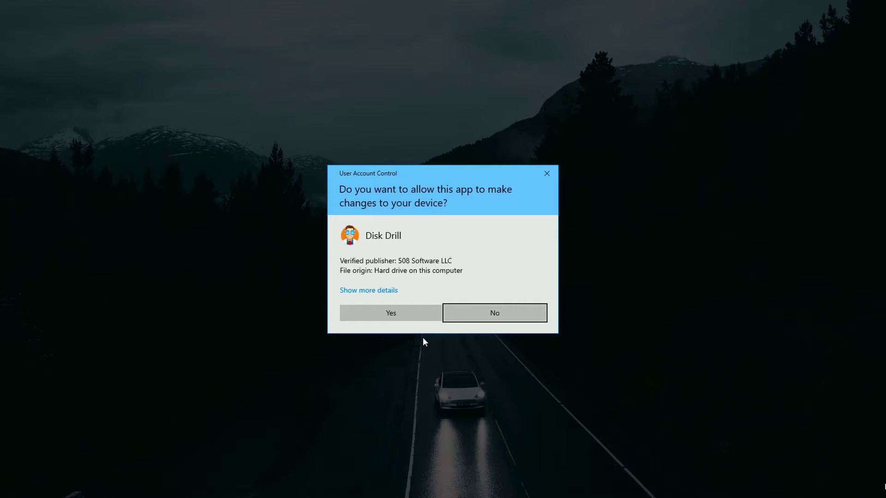
# - Grant Disk Drill administrator permission and nudge its window slightly left
pyautogui.click(416, 313)
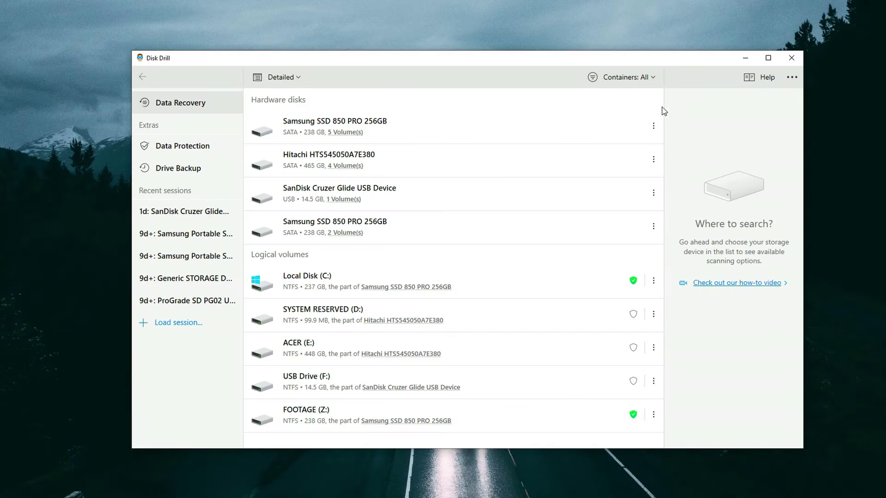
pyautogui.moveTo(659, 63)
pyautogui.mouseDown()
pyautogui.moveTo(634, 60)
pyautogui.moveTo(656, 34)
pyautogui.moveTo(654, 53)
pyautogui.mouseUp()
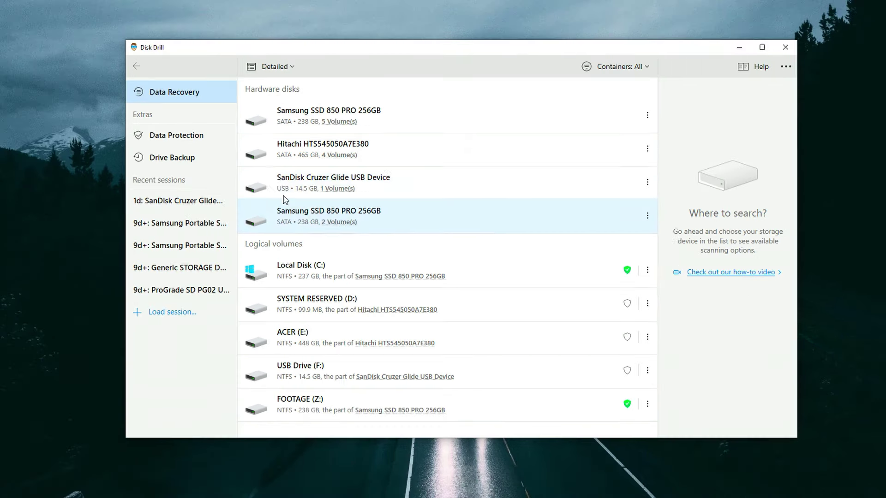
# - Scan the SanDisk Cruzer Glide USB Device for lost data using All recovery methods
pyautogui.click(235, 186)
pyautogui.click(694, 220)
pyautogui.click(692, 236)
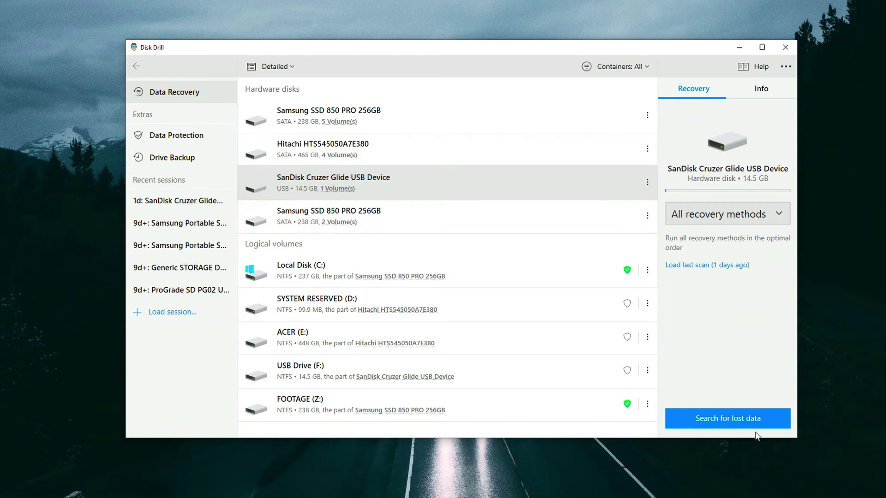
pyautogui.click(740, 427)
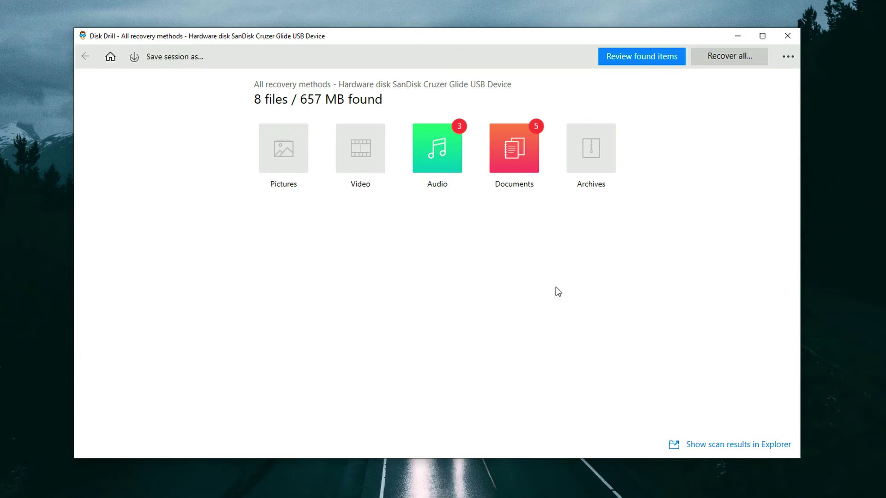
# - Filter found items to Documents, expand Reconstructed xls and xlsx, mark file000000.xls, and recover
pyautogui.click(639, 59)
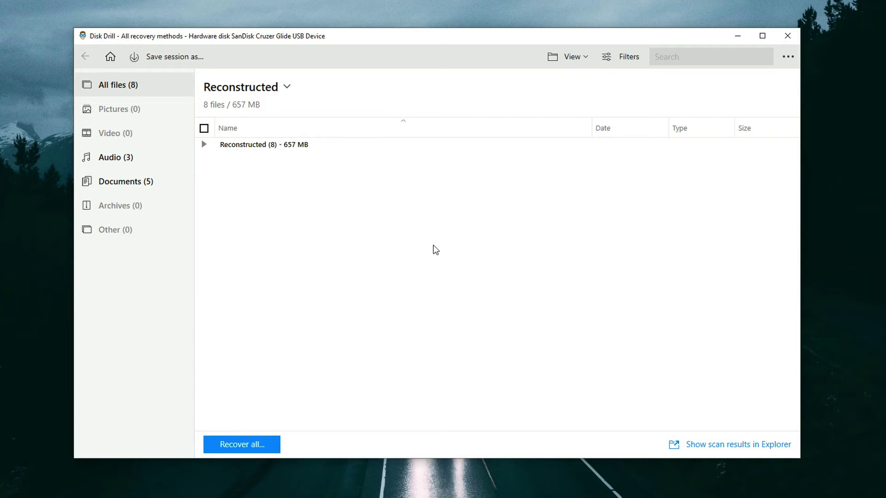
pyautogui.click(203, 145)
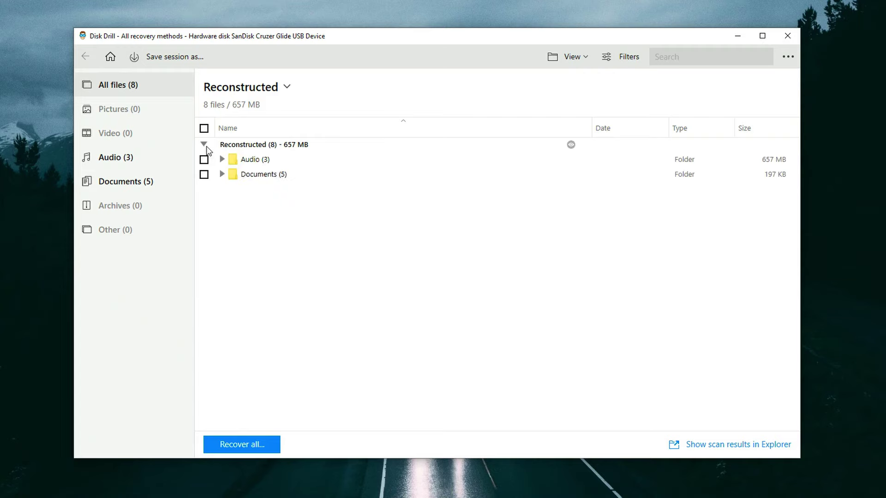
pyautogui.click(204, 145)
pyautogui.click(125, 186)
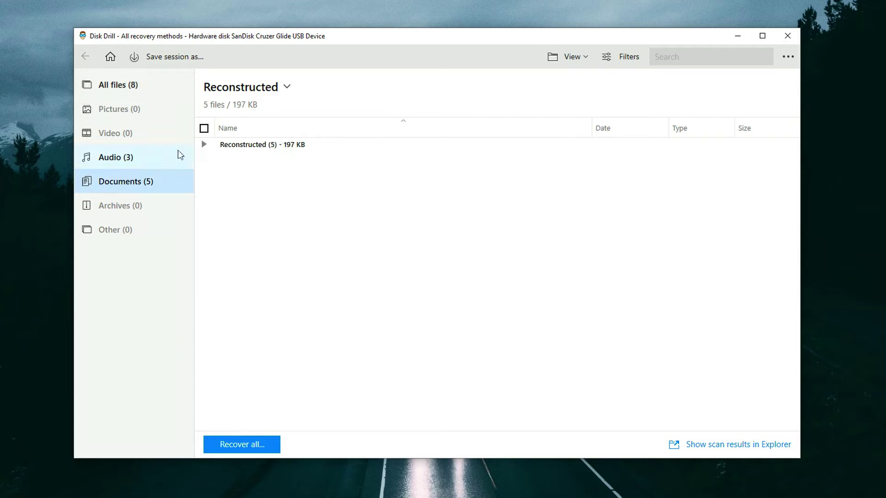
pyautogui.click(201, 145)
pyautogui.click(221, 159)
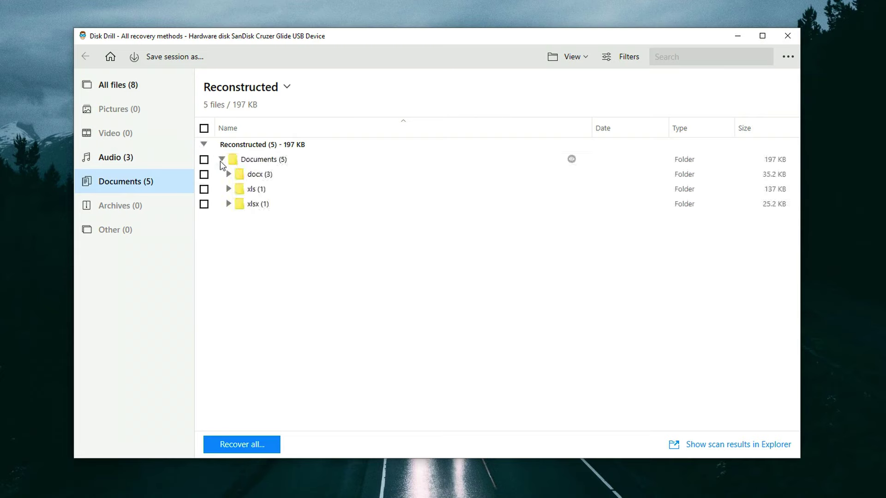
pyautogui.click(228, 190)
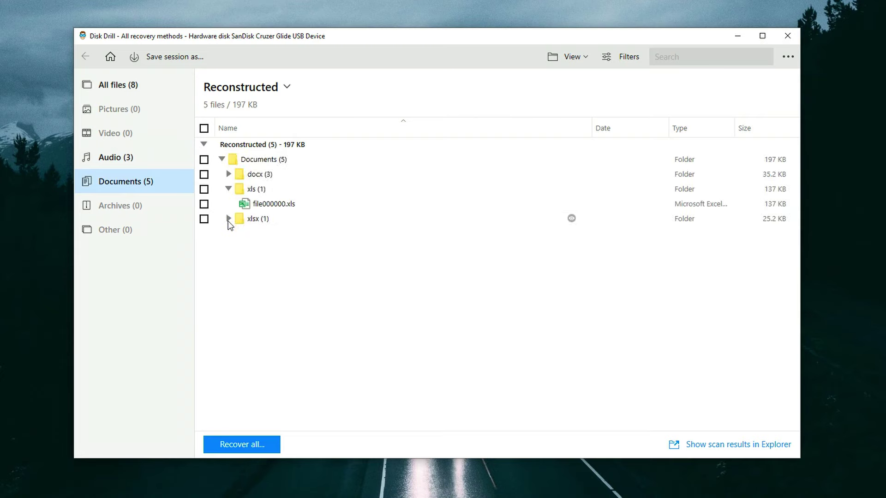
pyautogui.click(228, 220)
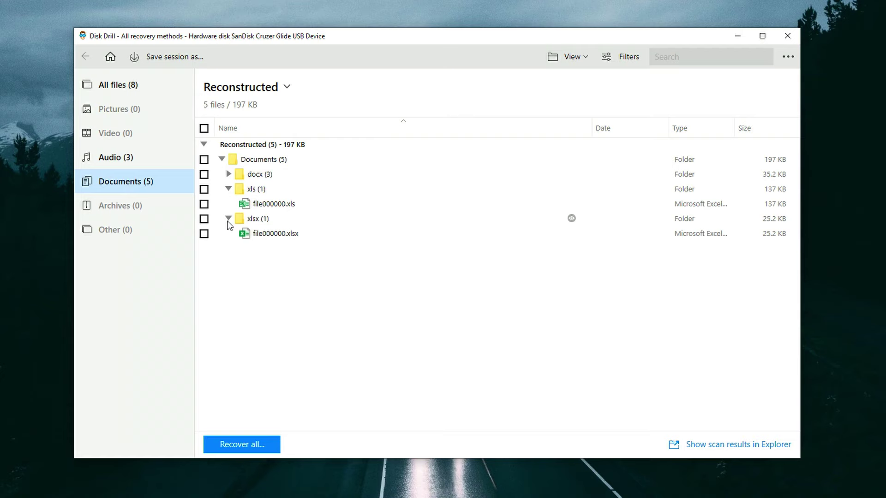
pyautogui.click(205, 206)
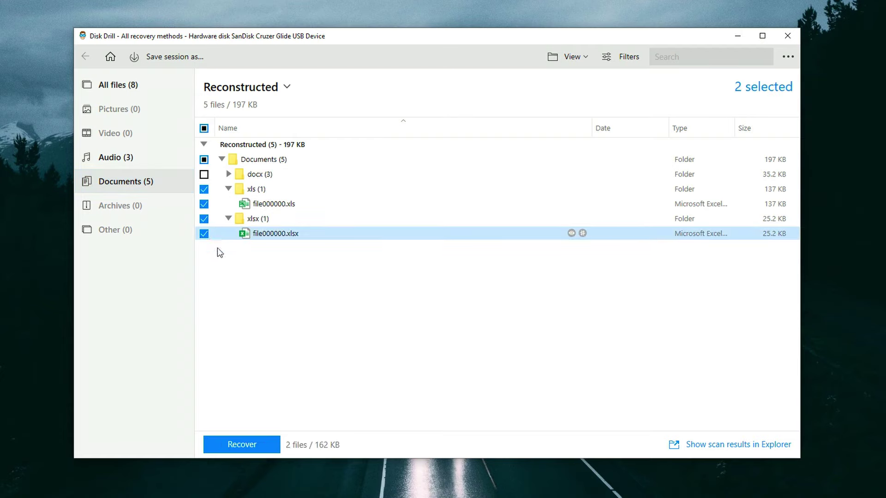
pyautogui.click(249, 447)
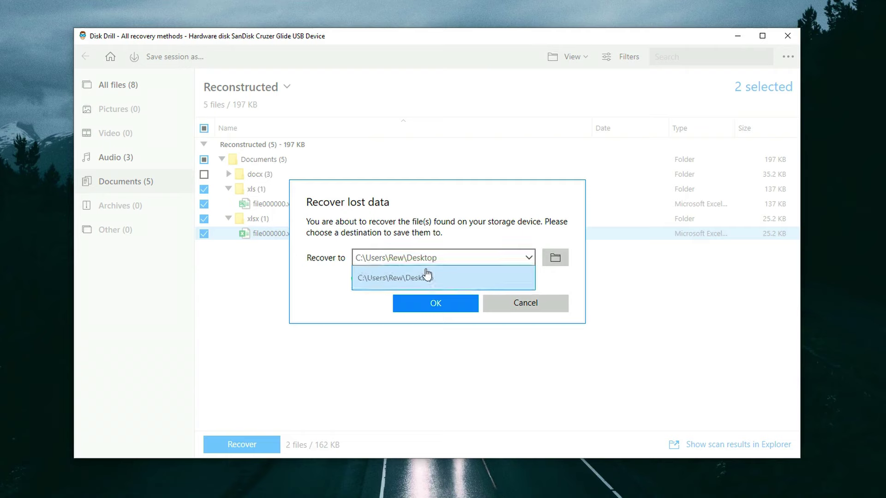
# - Recover both spreadsheets to the Desktop, then select file000000.xlsx in the recovered Documents > xlsx folder
pyautogui.click(425, 273)
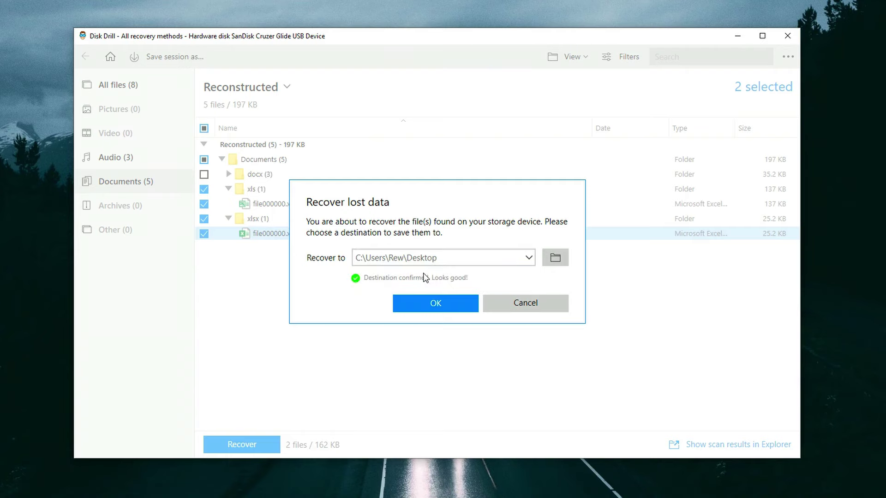
pyautogui.click(424, 303)
pyautogui.doubleClick(196, 449)
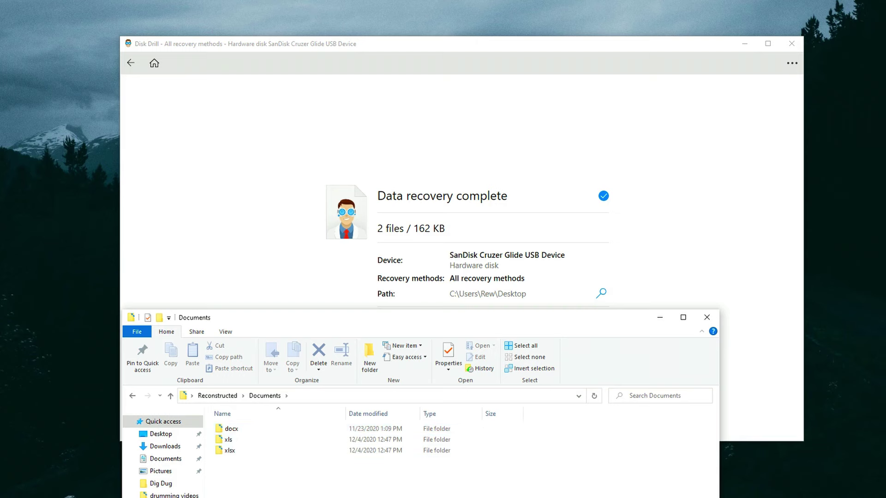
pyautogui.moveTo(275, 312); pyautogui.dragTo(270, 254)
pyautogui.doubleClick(228, 393)
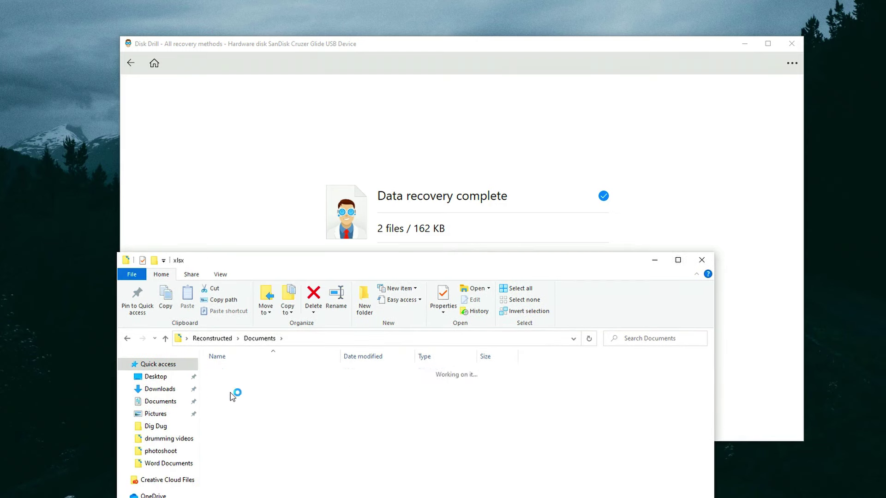
pyautogui.click(238, 375)
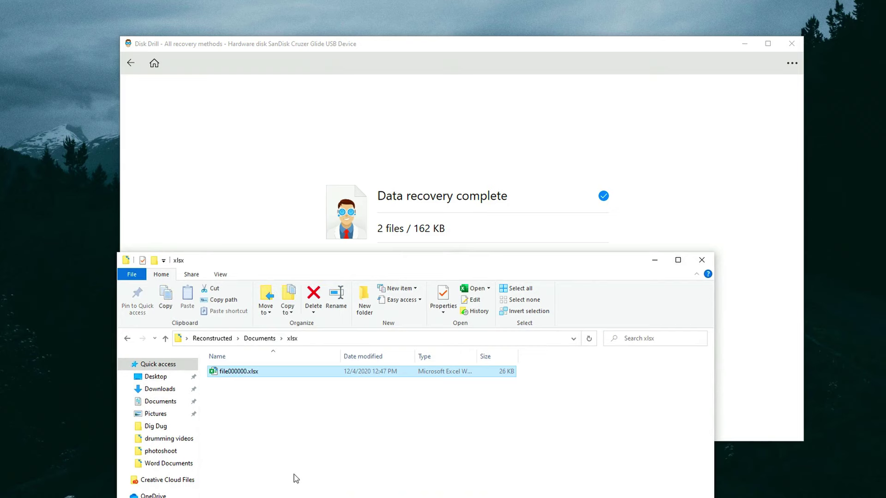